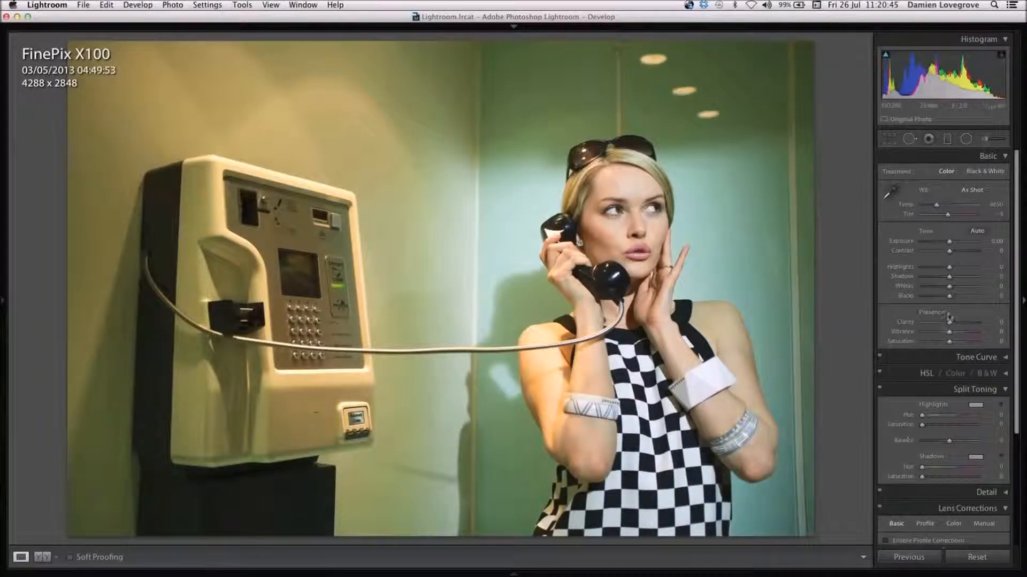
Step: Try the automatic lens profile correction on the photo and switch it back off
scroll(946, 316, "down", 5)
left_click(886, 389)
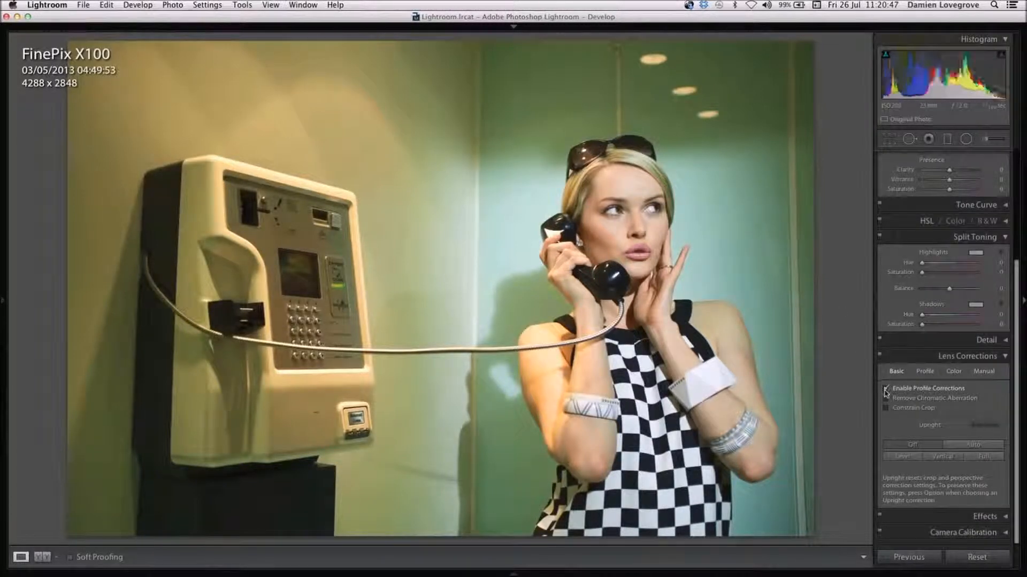
left_click(886, 398)
left_click(886, 398)
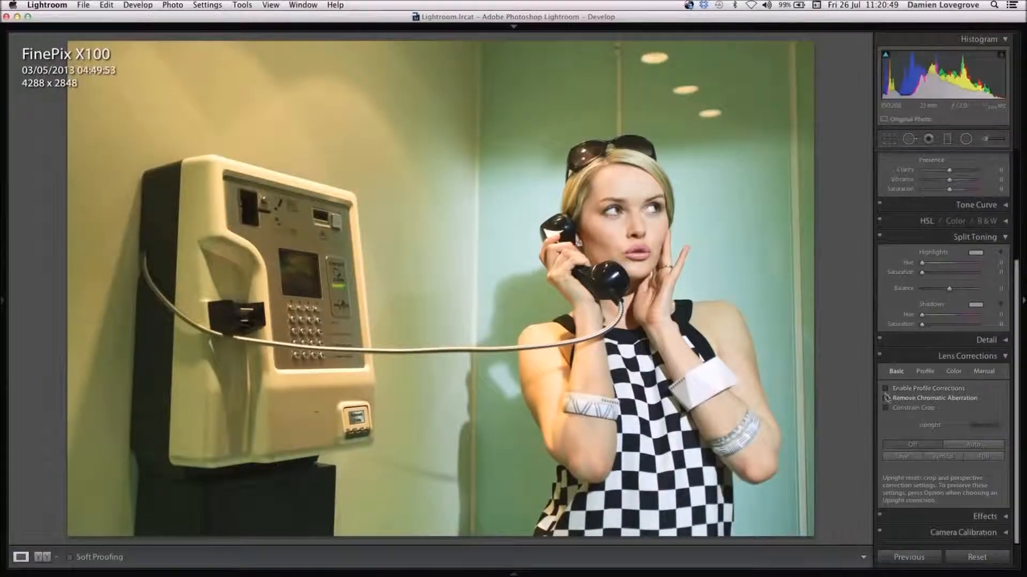
Step: Straighten the photo with manual lens corrections, using rotate -0.7 and vertical -8 with the crop constrained to the image
left_click(983, 372)
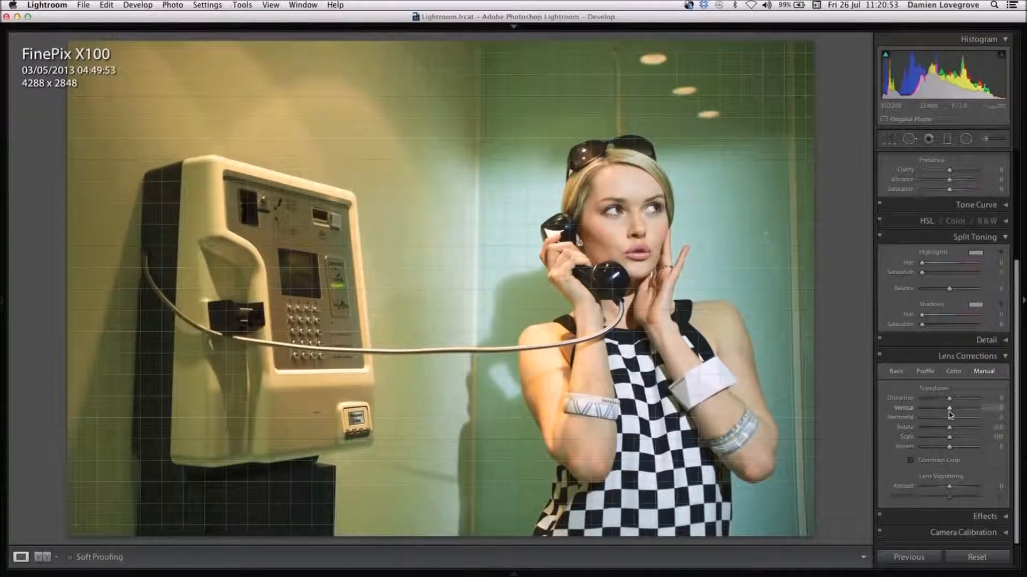
left_click_drag(951, 430, 947, 431)
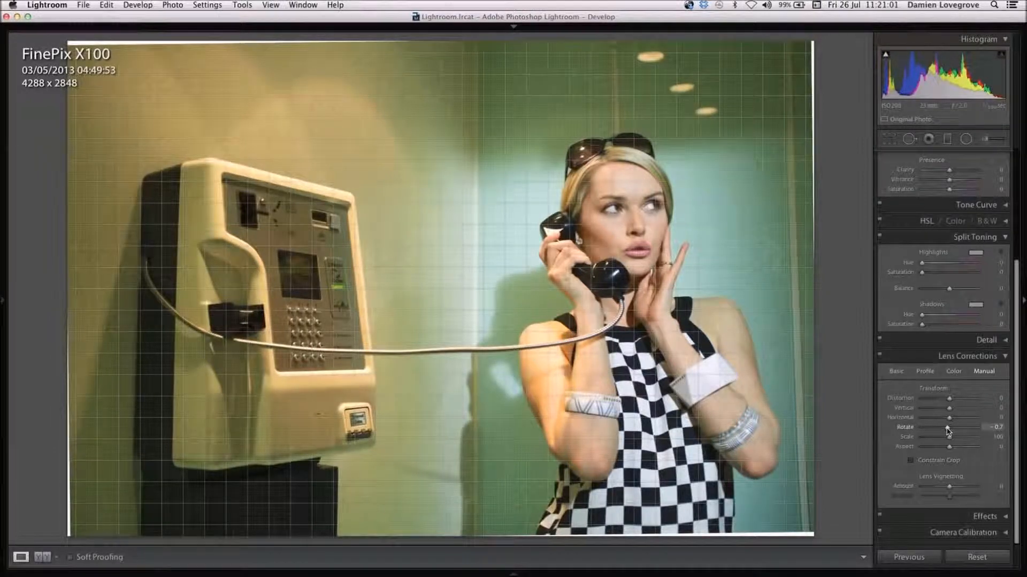
left_click_drag(947, 431, 947, 431)
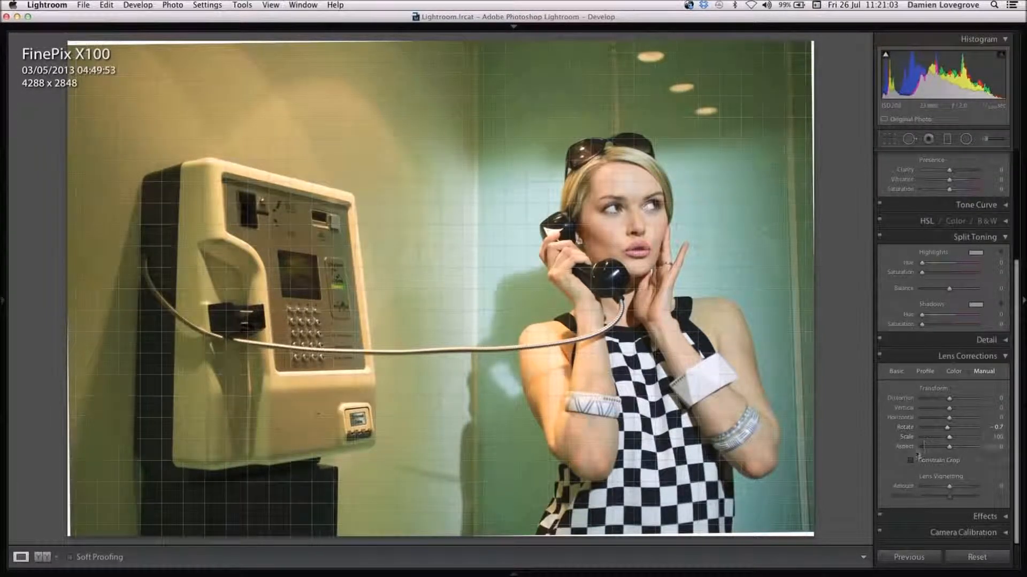
left_click(912, 461)
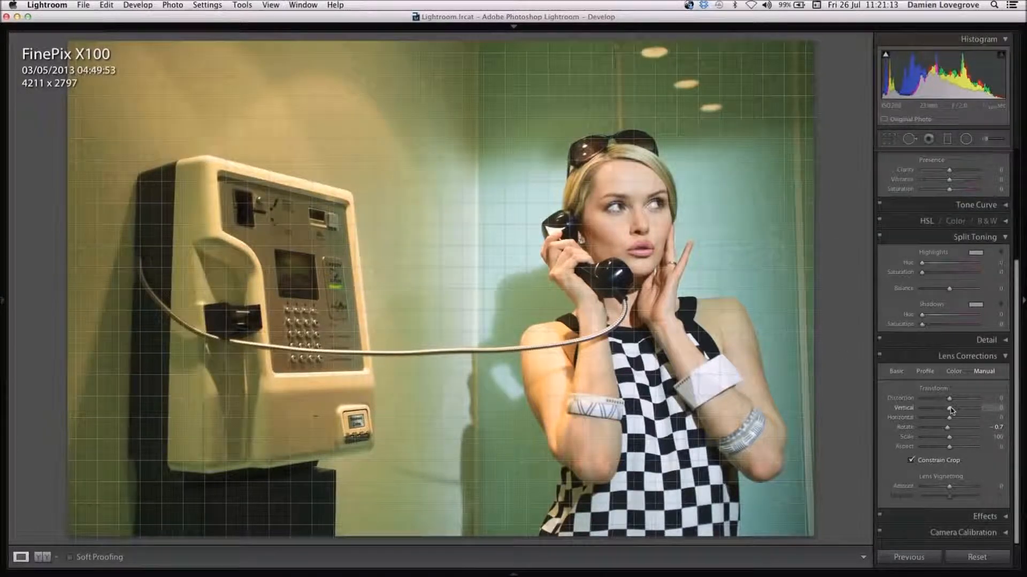
left_click_drag(950, 411, 949, 409)
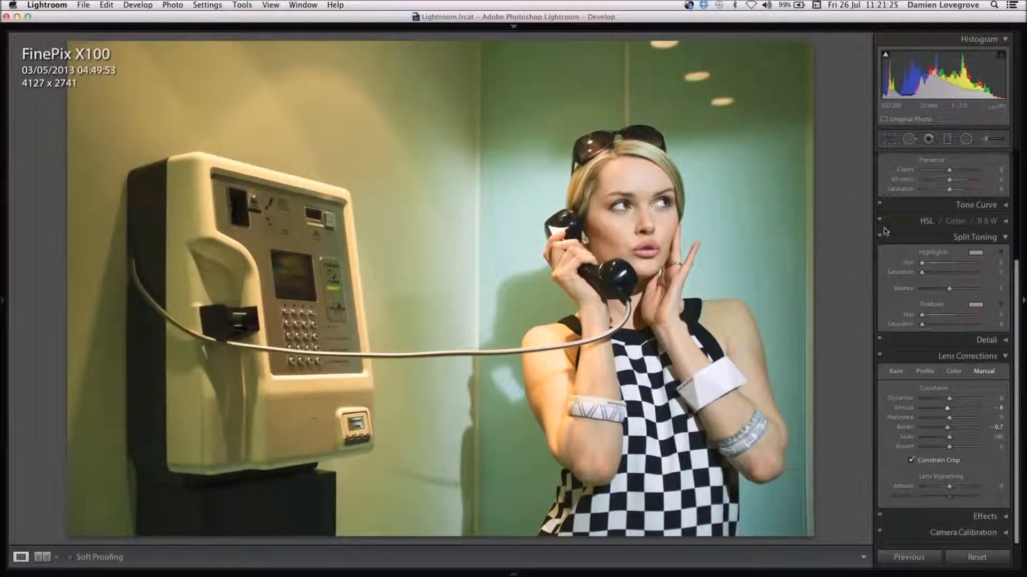
Step: Crop a narrow strip off the photo's right edge, leaving about 4061 x 2741 pixels, and apply the crop
left_click(890, 141)
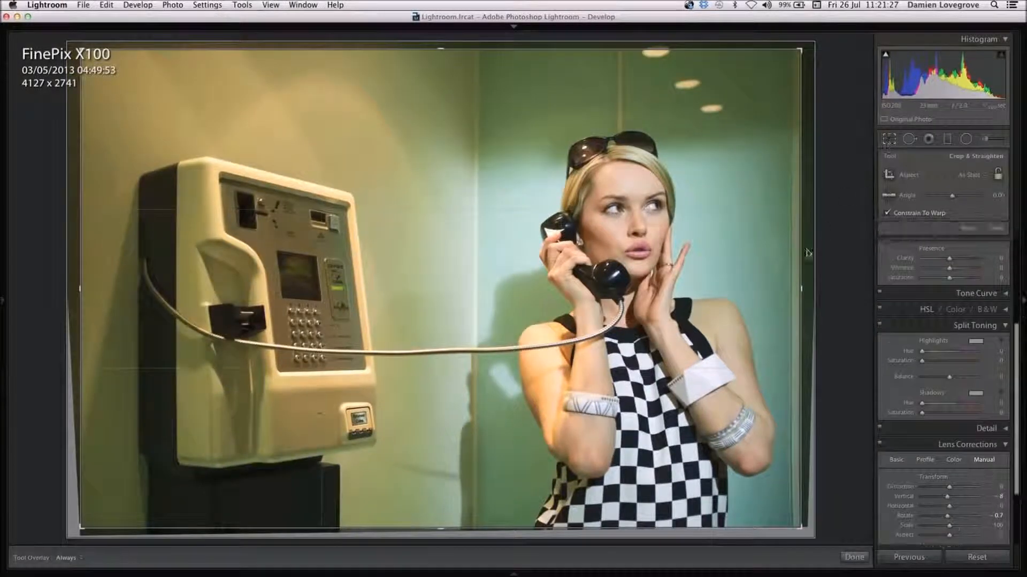
left_click_drag(801, 290, 796, 289)
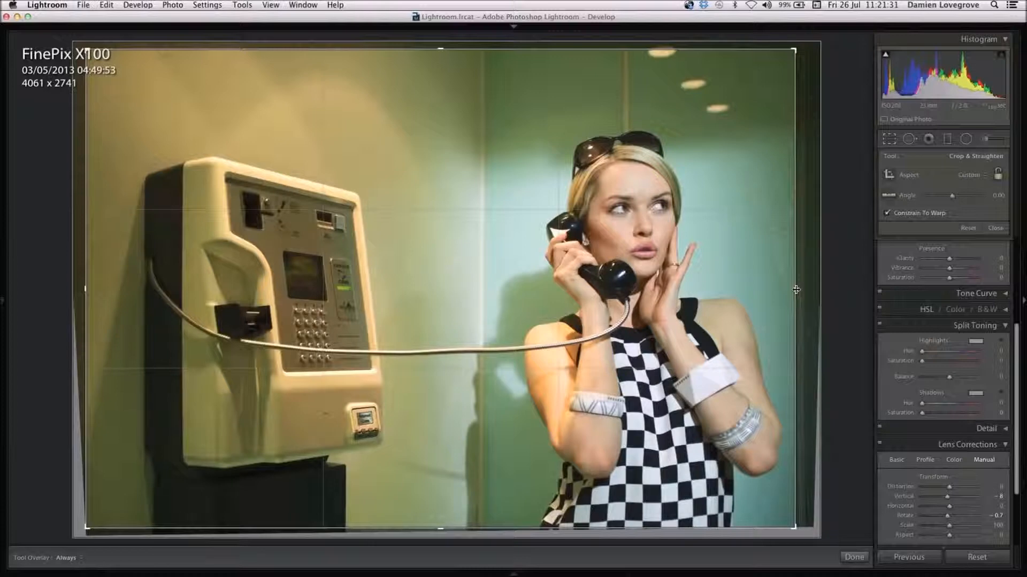
key("Return")
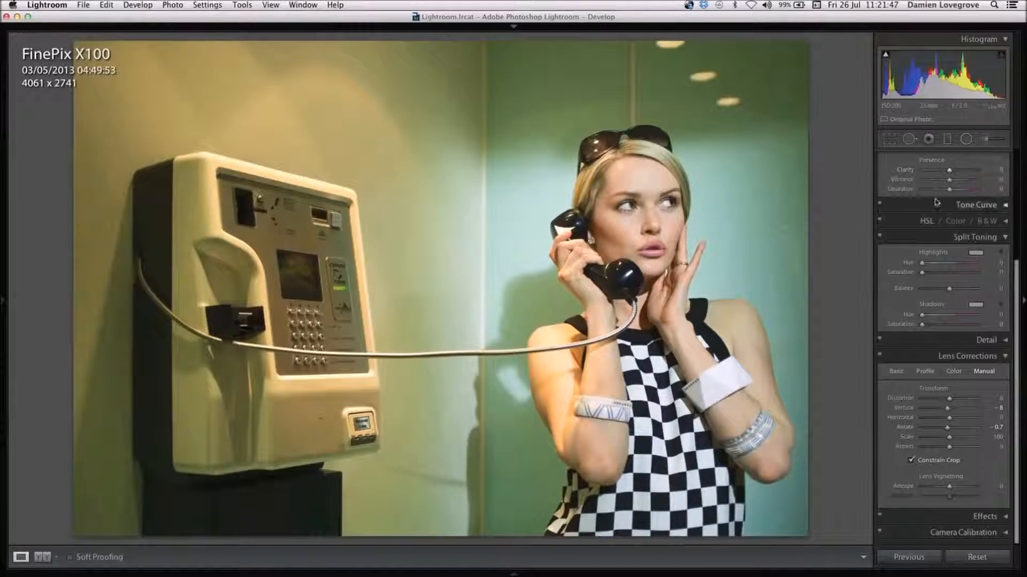
Step: Set the white balance by sampling a neutral tone on the patterned bracelet of the arm holding the handset
scroll(935, 187, "up", 5)
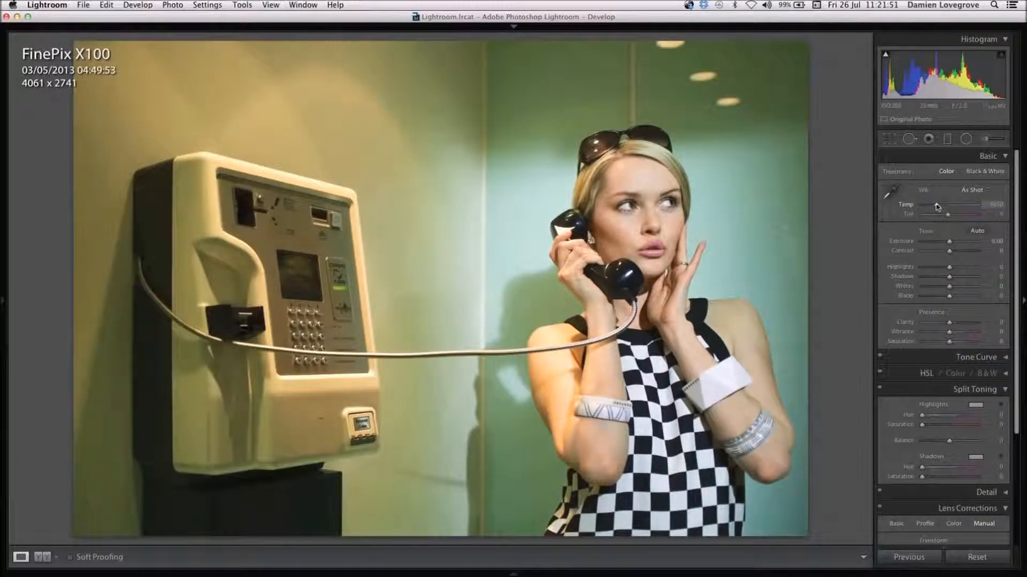
left_click(891, 191)
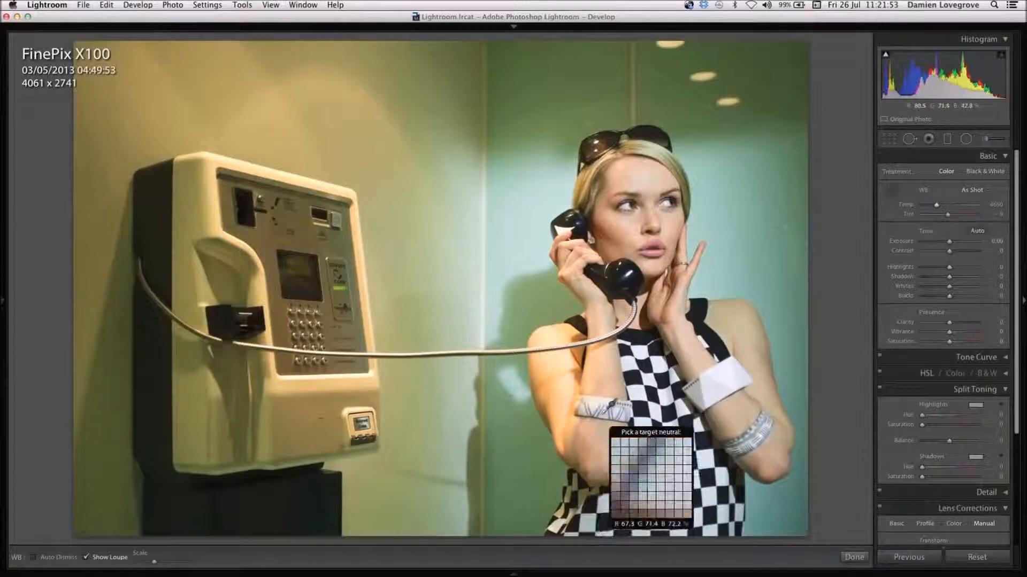
left_click(615, 407)
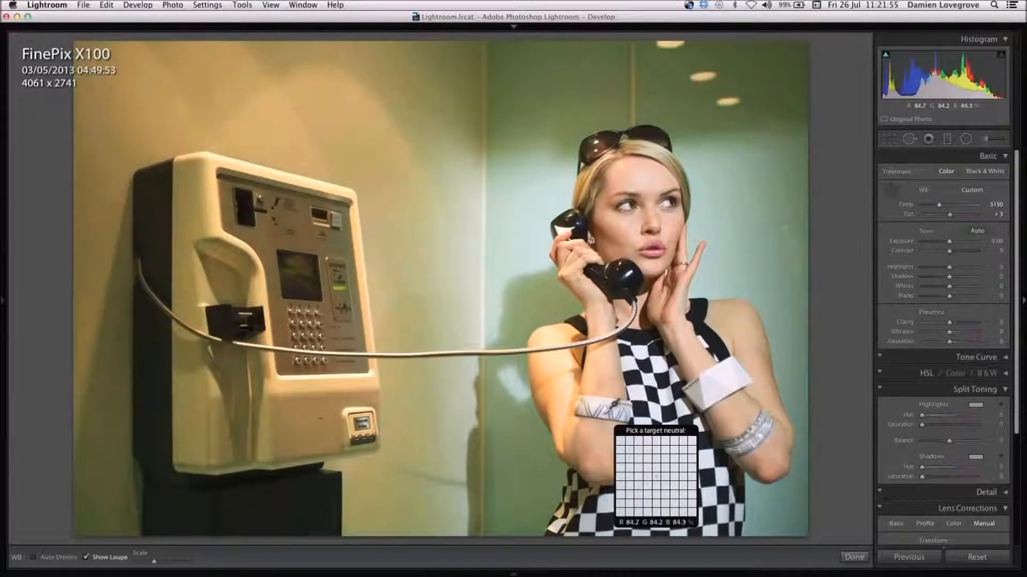
left_click(890, 191)
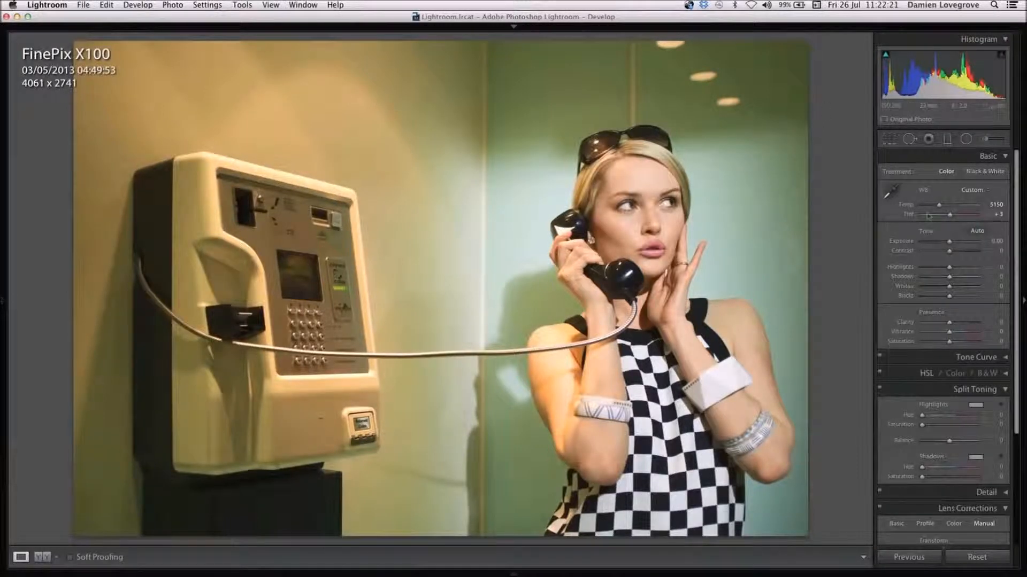
Step: Paint over the payphone with a size 23 adjustment brush at temperature -26, contrast 45 and exposure 0.78
left_click(985, 140)
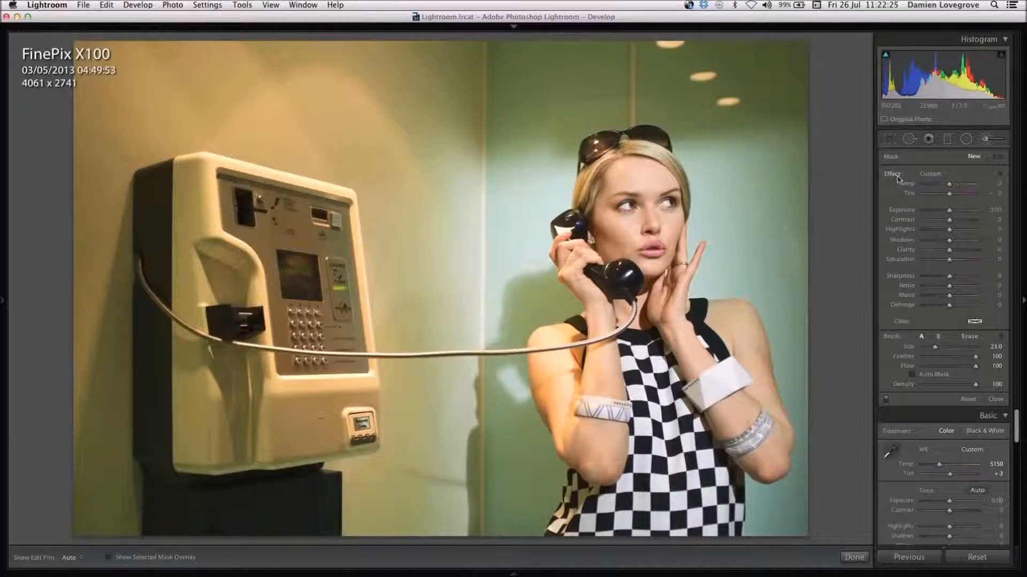
left_click_drag(949, 183, 943, 184)
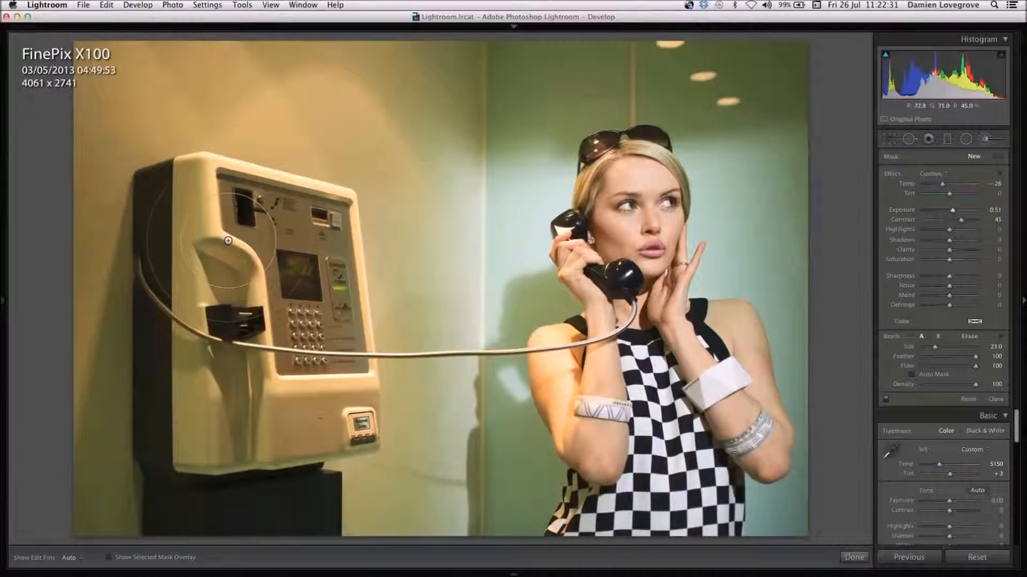
mouse_move(228, 241)
left_mouse_down()
mouse_move(212, 193)
mouse_move(212, 267)
mouse_move(257, 395)
mouse_move(299, 412)
mouse_move(347, 406)
mouse_move(353, 331)
mouse_move(323, 257)
mouse_move(353, 225)
mouse_move(283, 214)
left_mouse_up()
key("h")
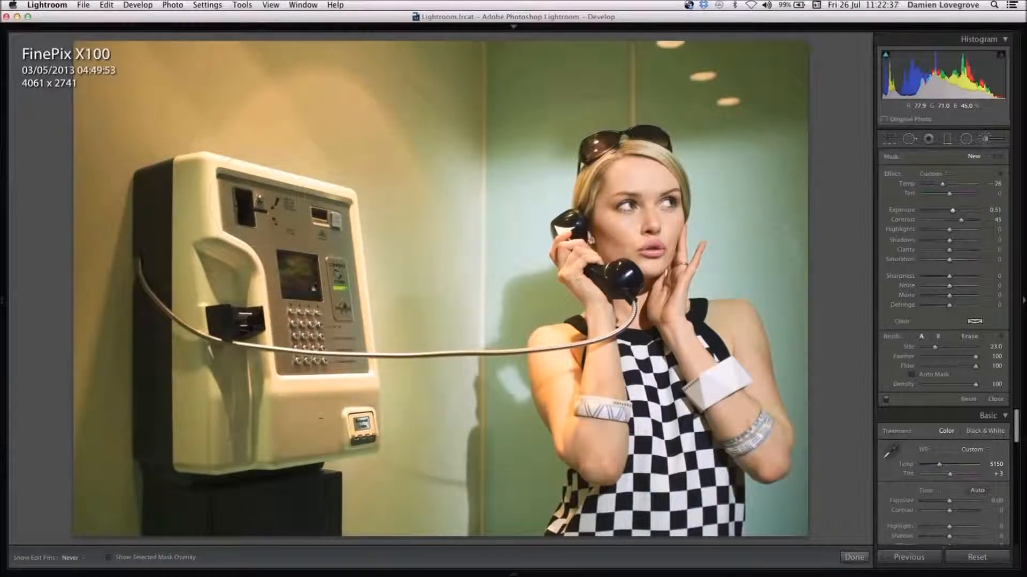
mouse_move(314, 393)
left_mouse_down()
mouse_move(205, 324)
mouse_move(291, 445)
mouse_move(228, 417)
mouse_move(166, 173)
mouse_move(165, 181)
left_mouse_up()
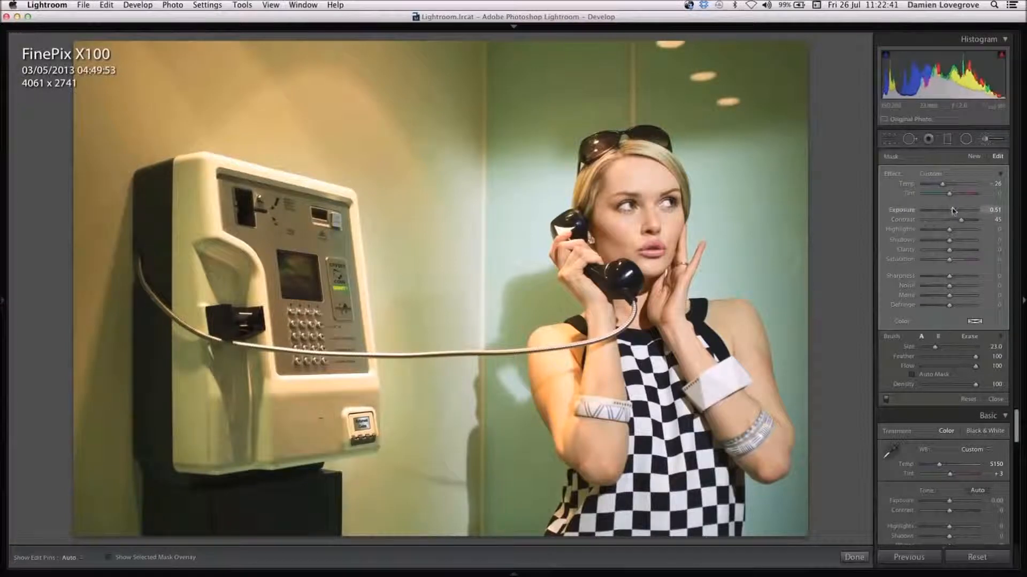
left_click_drag(952, 214, 954, 214)
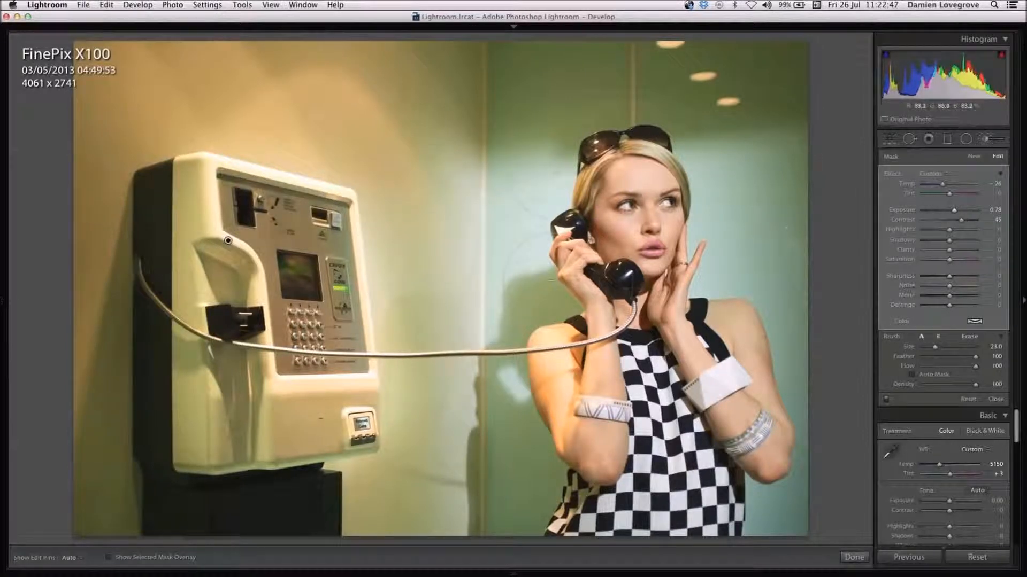
Step: Darken the green wall on both sides of the woman with a new size 35 brush adjustment at exposure -0.87 and temperature 7
left_click(973, 157)
double_click(892, 176)
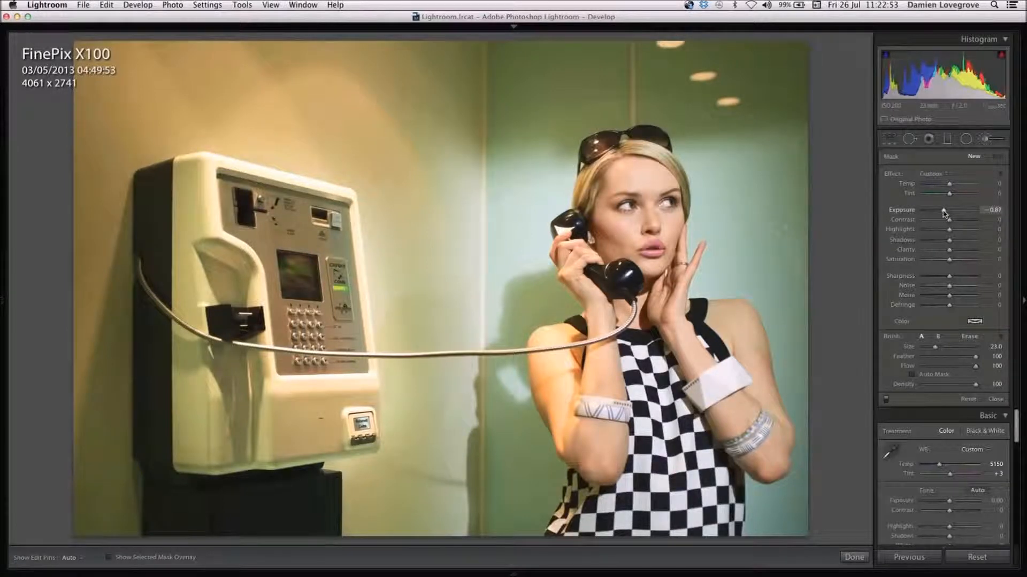
scroll(443, 256, "up", 5)
scroll(454, 249, "up", 7)
left_click_drag(509, 189, 464, 324)
mouse_move(743, 194)
left_mouse_down()
mouse_move(738, 307)
mouse_move(742, 323)
mouse_move(770, 324)
left_mouse_up()
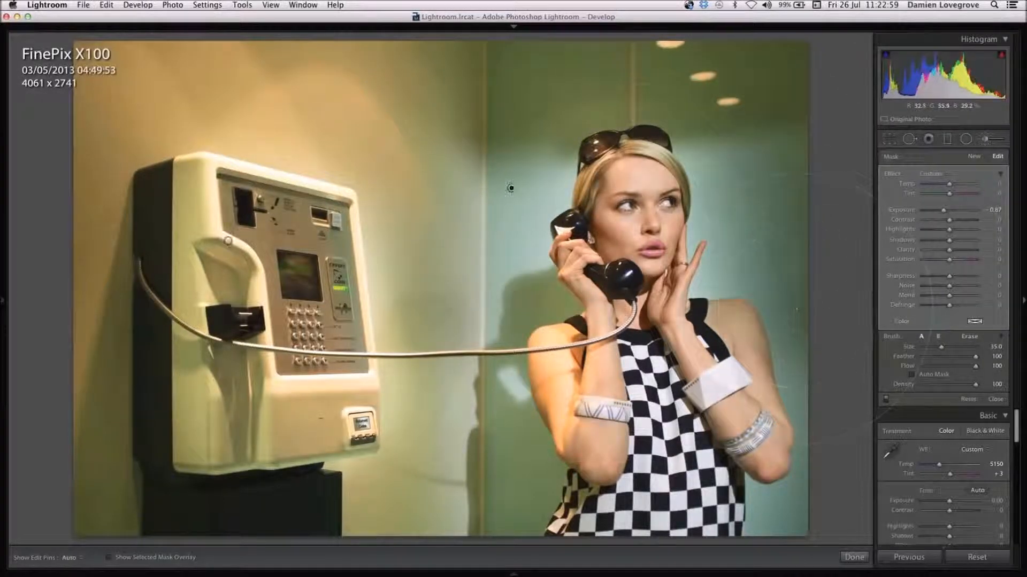
left_click_drag(526, 187, 495, 291)
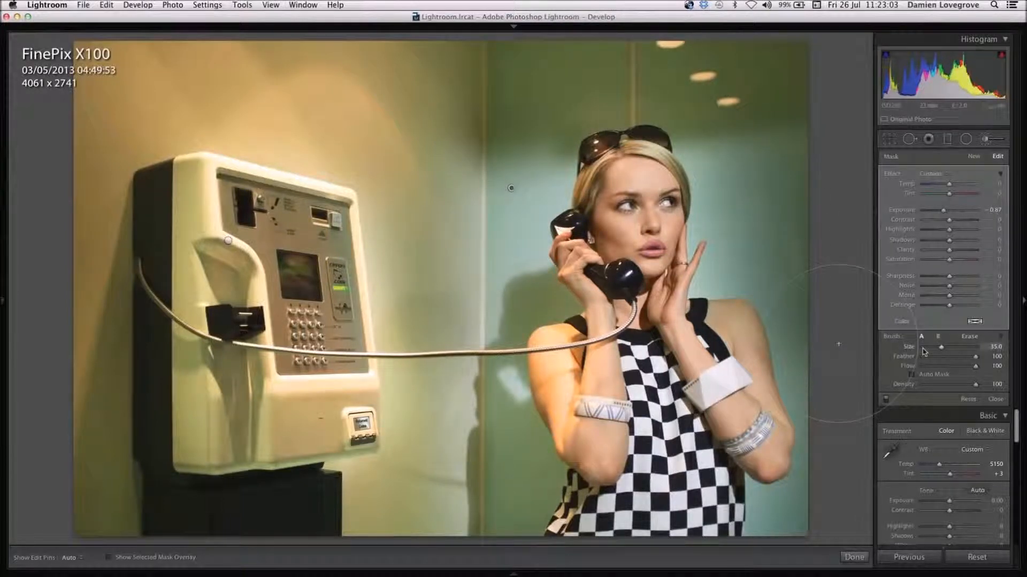
left_click_drag(952, 186, 951, 187)
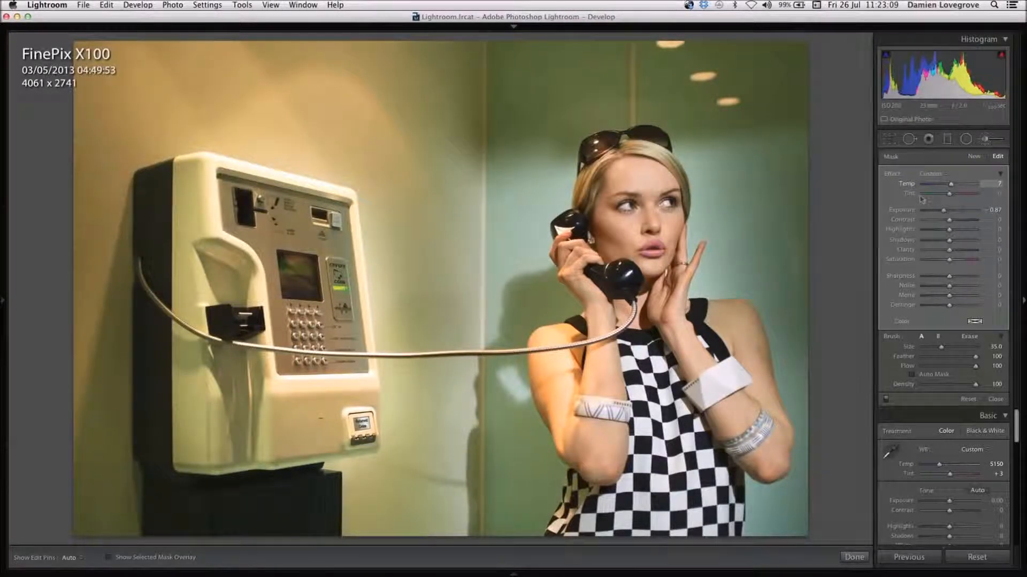
Step: Darken the photo inward from its bottom, right, top and left edges with four graduated filters at exposure -0.87
left_click(947, 139)
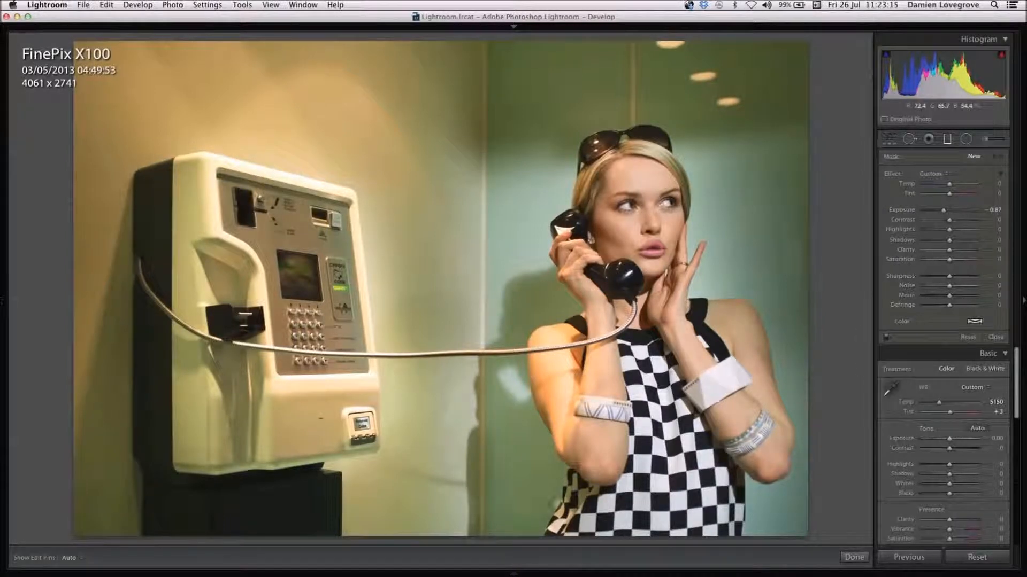
left_click_drag(557, 504, 539, 366)
left_click_drag(782, 127, 638, 146)
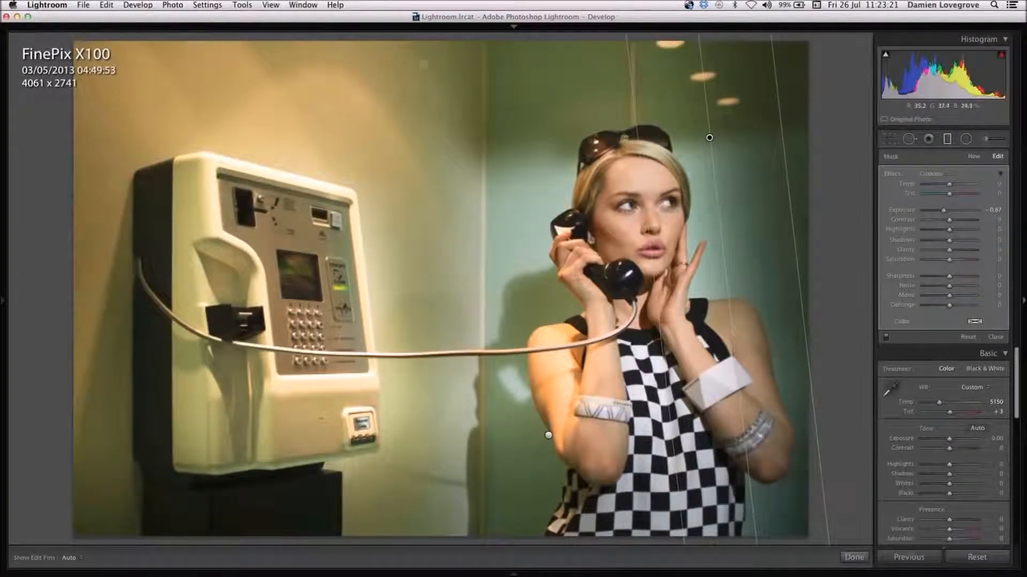
left_click_drag(424, 64, 440, 208)
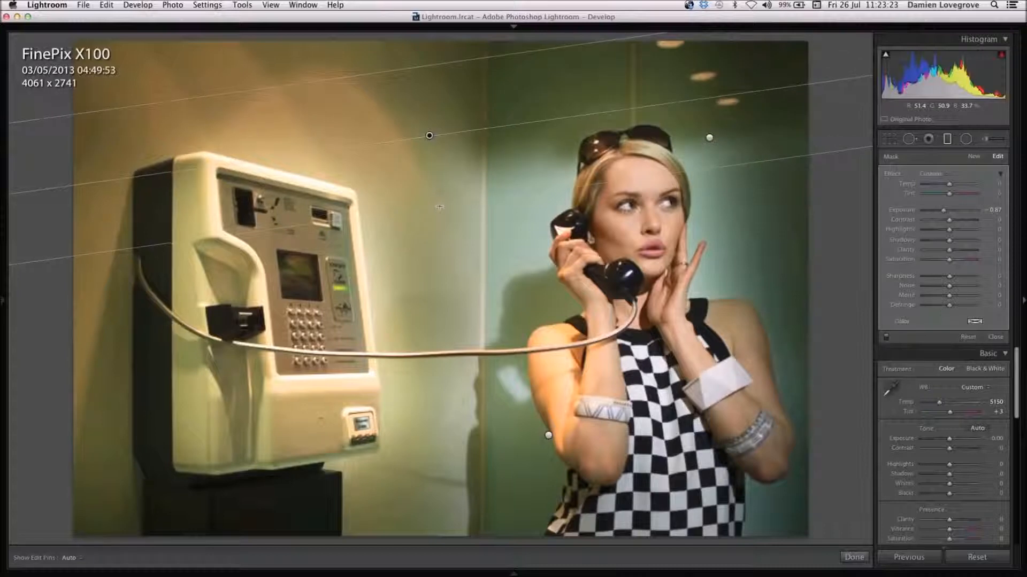
left_click_drag(92, 380, 217, 382)
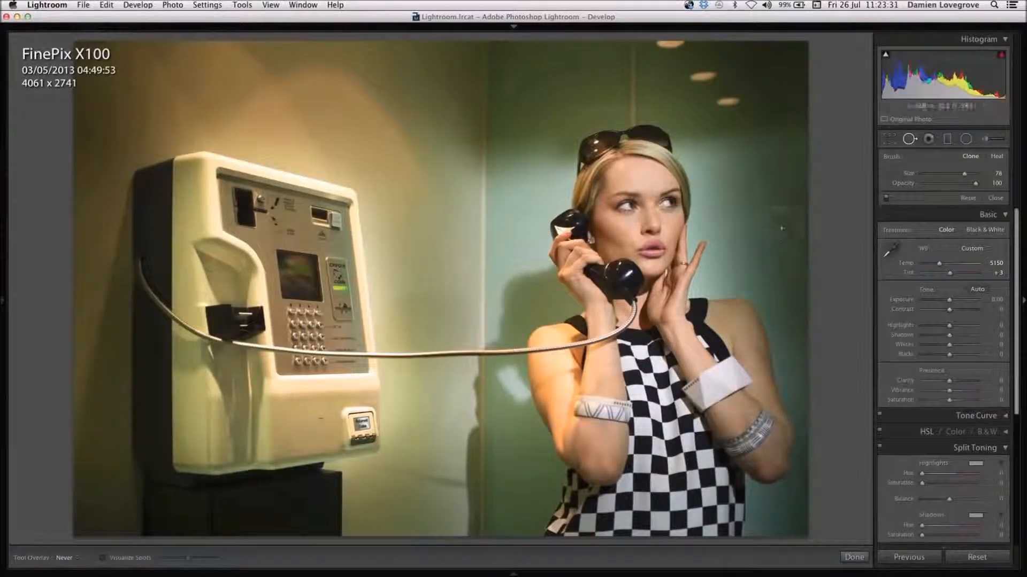
Step: Clone out the small mark on the wall to the right of the woman with a size 42 spot at opacity 100
scroll(781, 228, "down", 5)
scroll(786, 228, "down", 4)
scroll(784, 227, "up", 3)
left_click(784, 227)
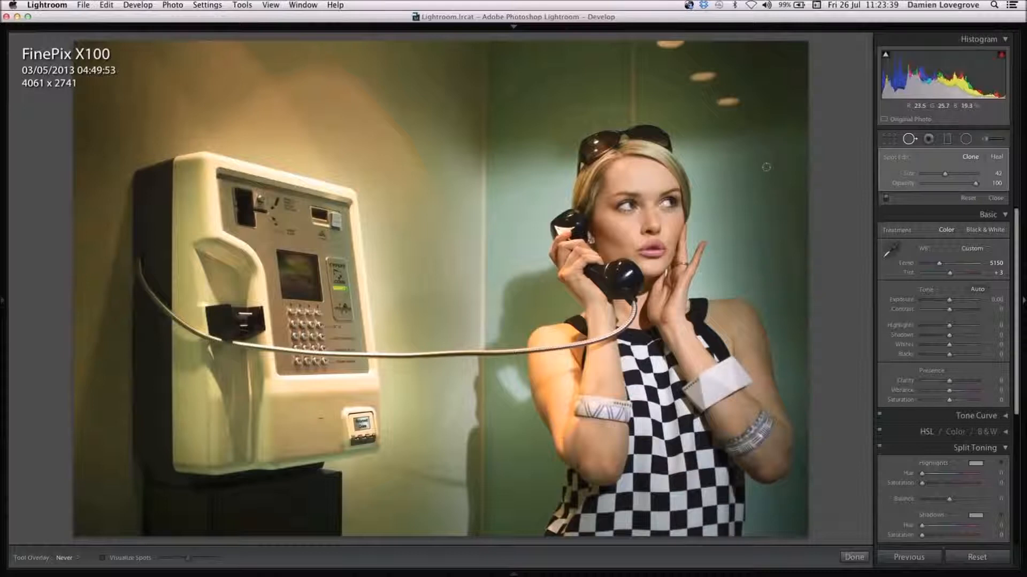
left_click(910, 139)
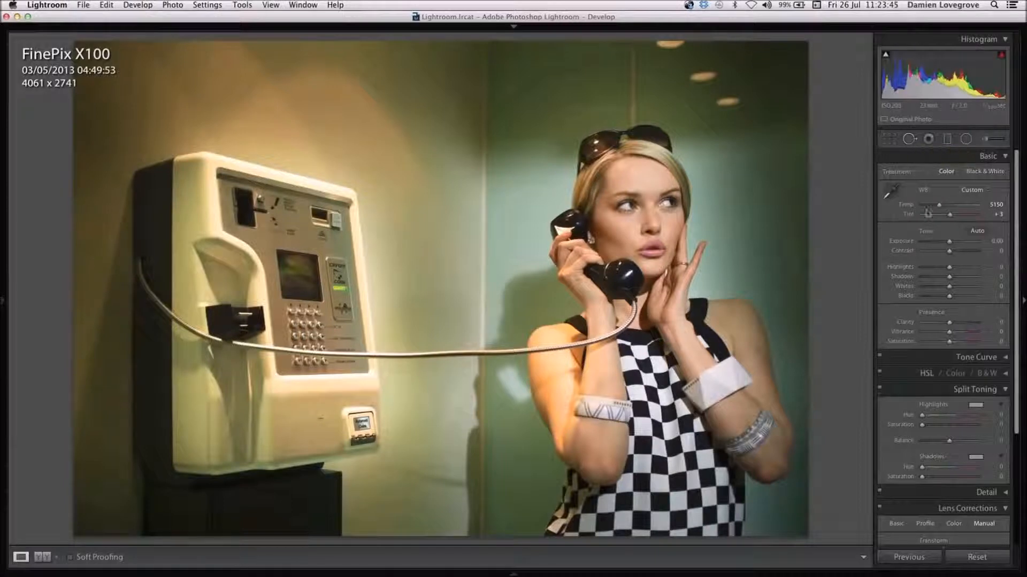
Step: Set the photo's overall contrast to +25 and create a virtual copy of it
left_click_drag(951, 255, 956, 255)
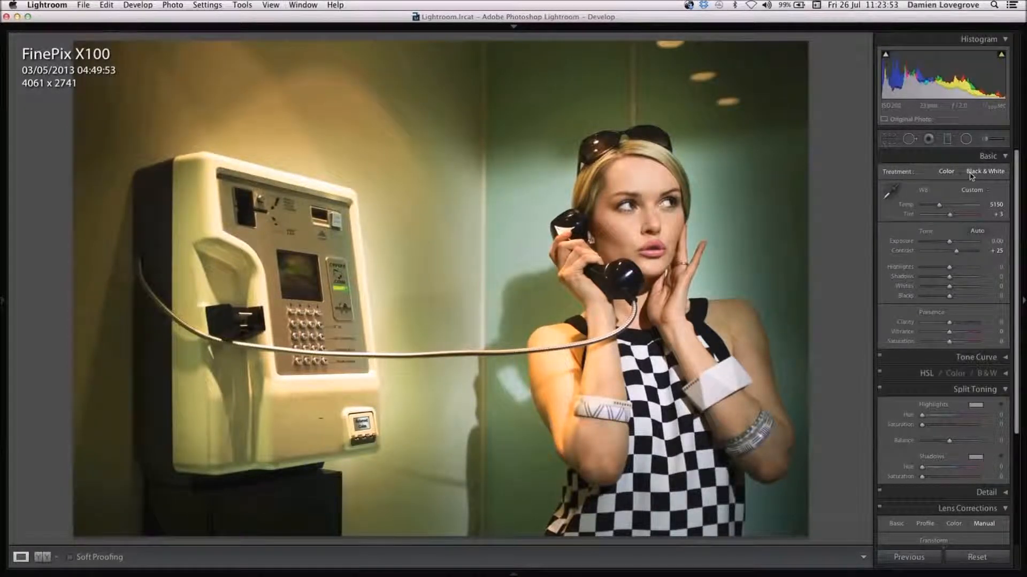
key("super+apostrophe")
Step: Convert the photo to black and white with contrast +67, then check shadow clipping and set the blacks to +23
left_click(978, 177)
left_click_drag(956, 250, 968, 252)
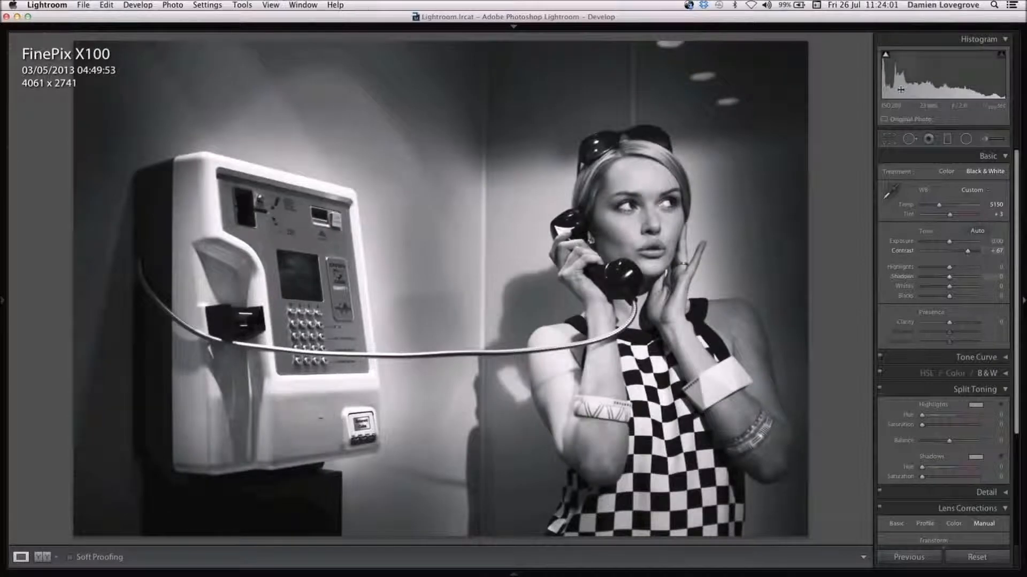
left_click(886, 55)
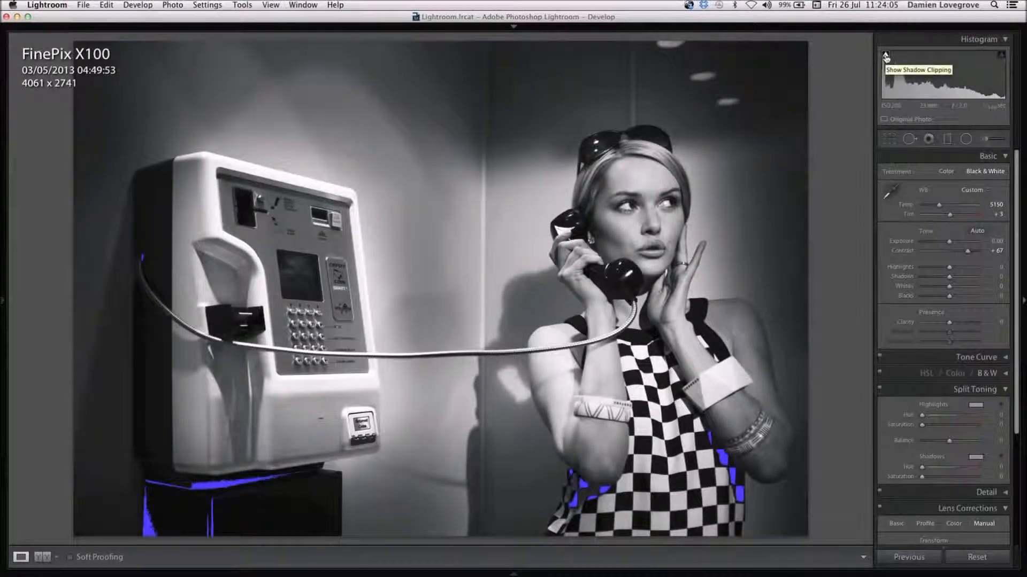
left_click_drag(950, 301, 957, 302)
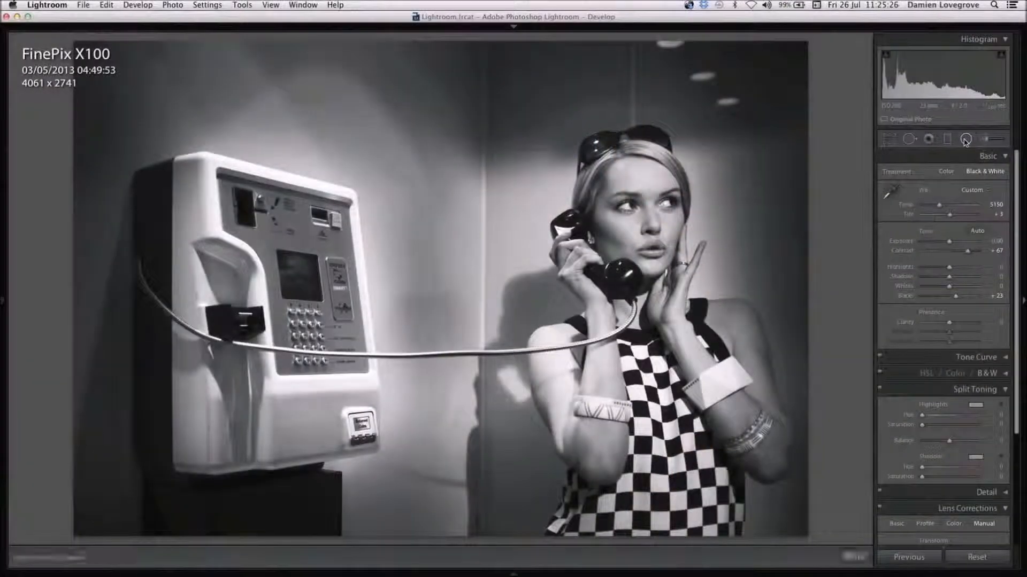
Step: Brighten the woman's face with a size 16 adjustment brush at exposure 0.59 and contrast 43
left_click(966, 139)
left_click_drag(943, 210, 953, 211)
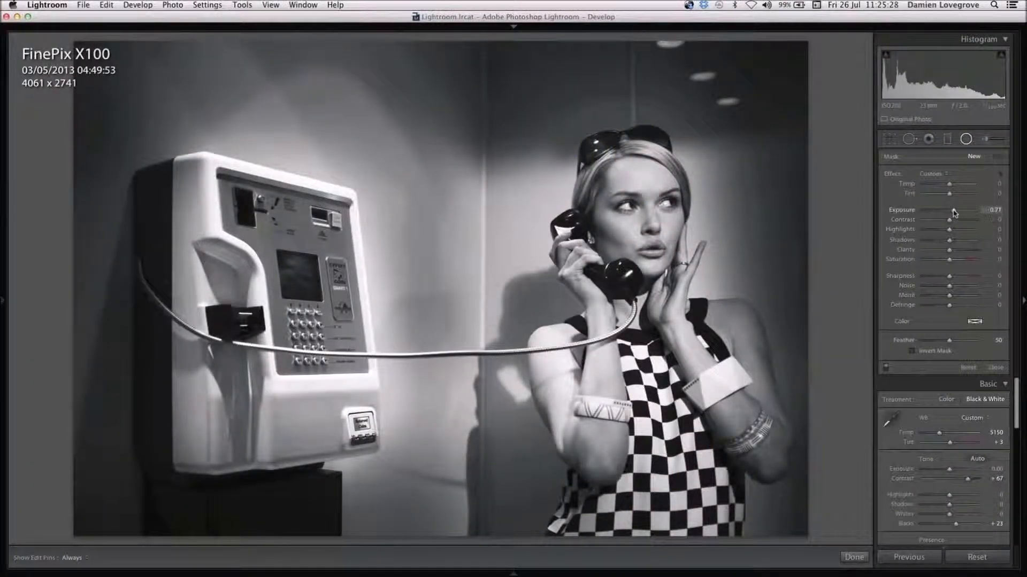
left_click(958, 221)
left_click_drag(958, 220, 961, 220)
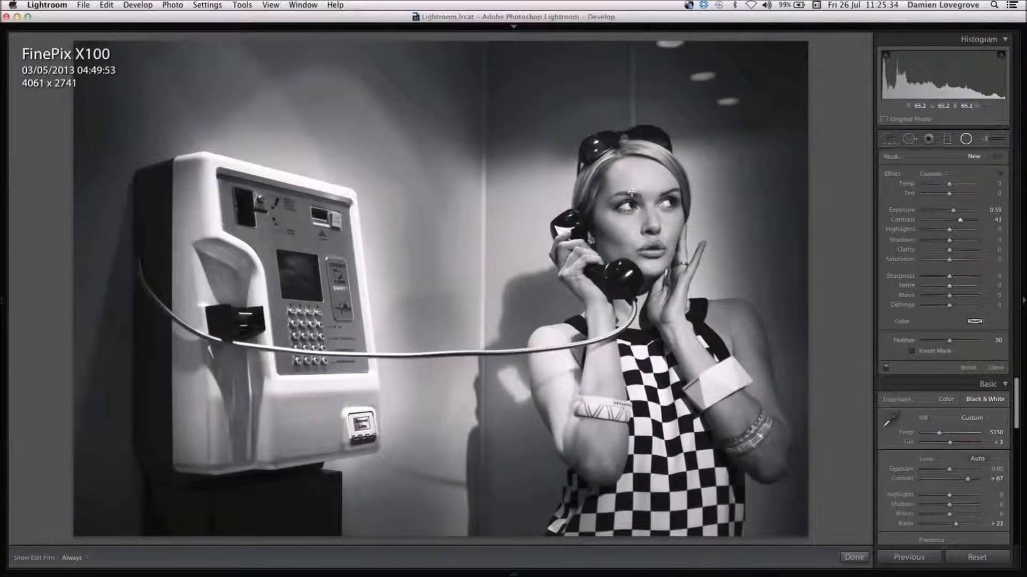
key("k")
scroll(641, 187, "up", 8)
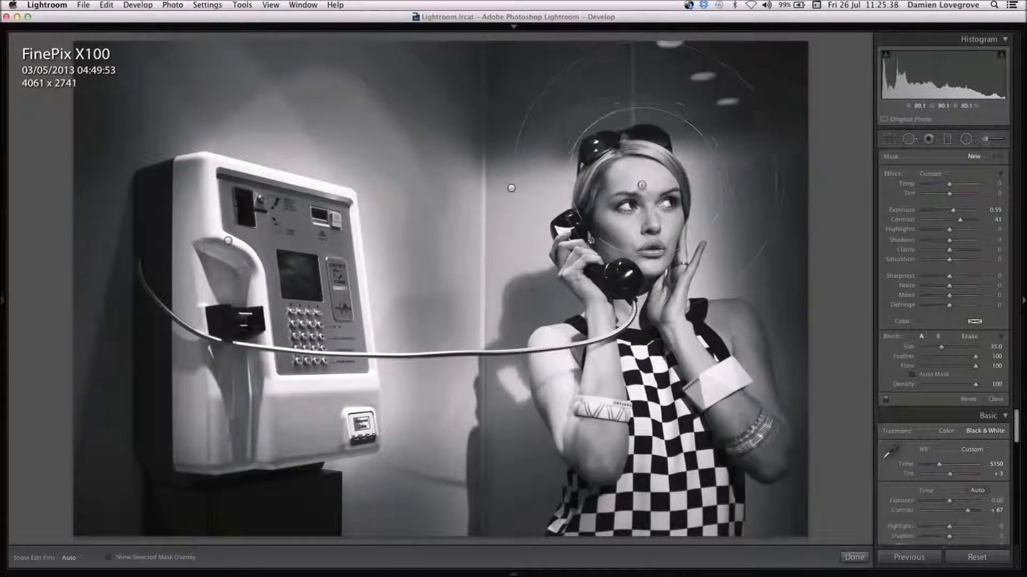
scroll(640, 188, "down", 8)
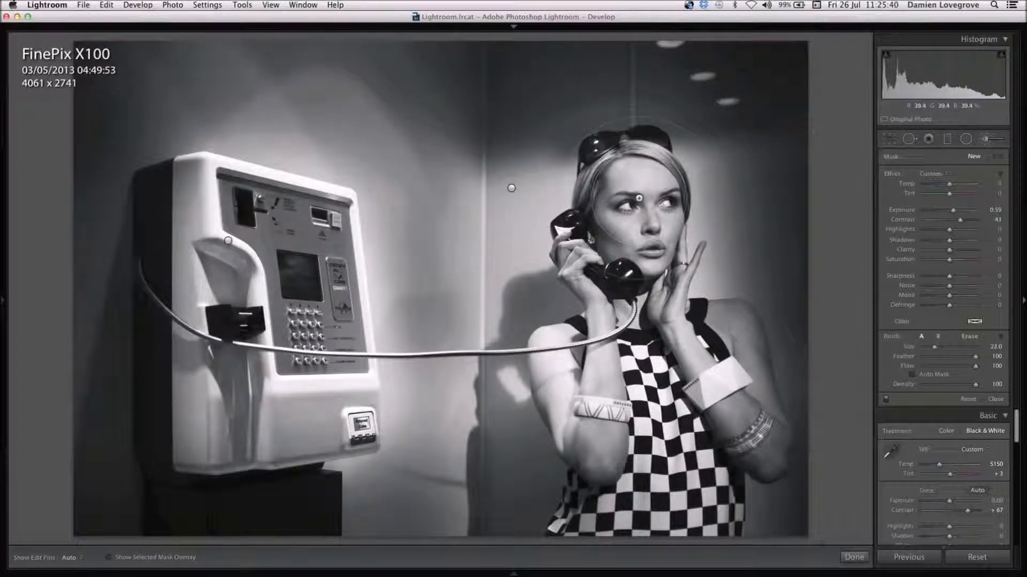
key("h")
mouse_move(641, 186)
left_mouse_down()
mouse_move(669, 227)
mouse_move(626, 233)
left_mouse_up()
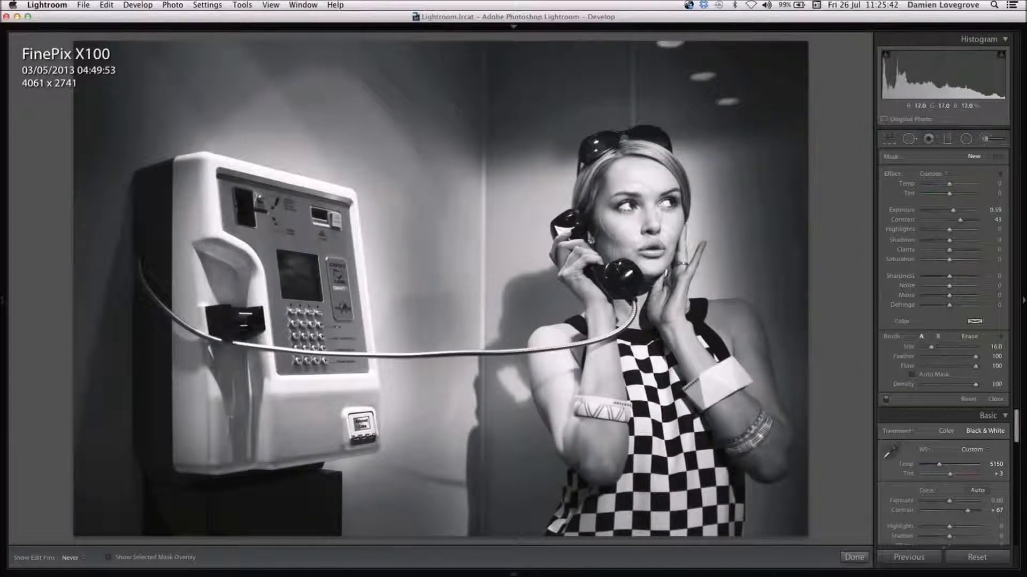